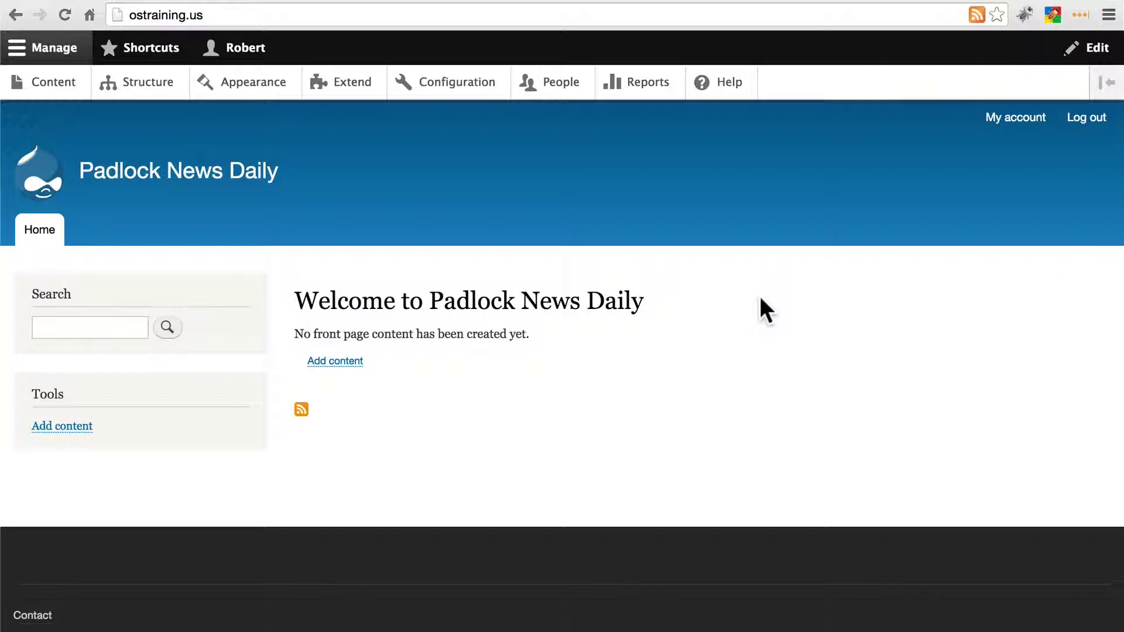
# Step: Go to Configuration and open Text formats and editors under Content Authoring
pyautogui.click(460, 94)
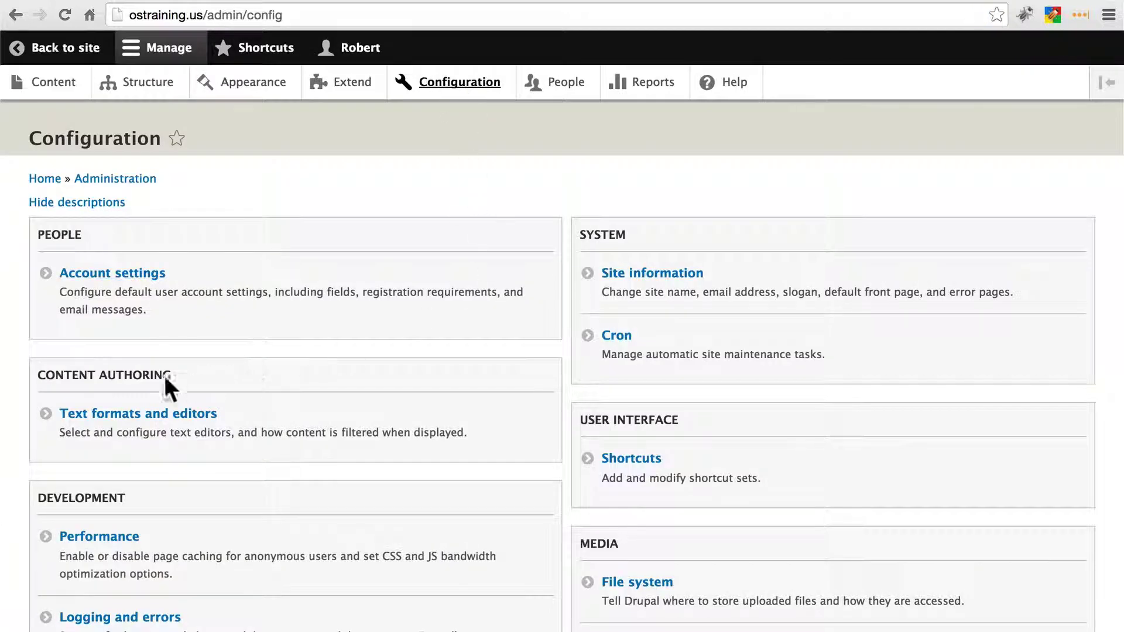
pyautogui.click(146, 423)
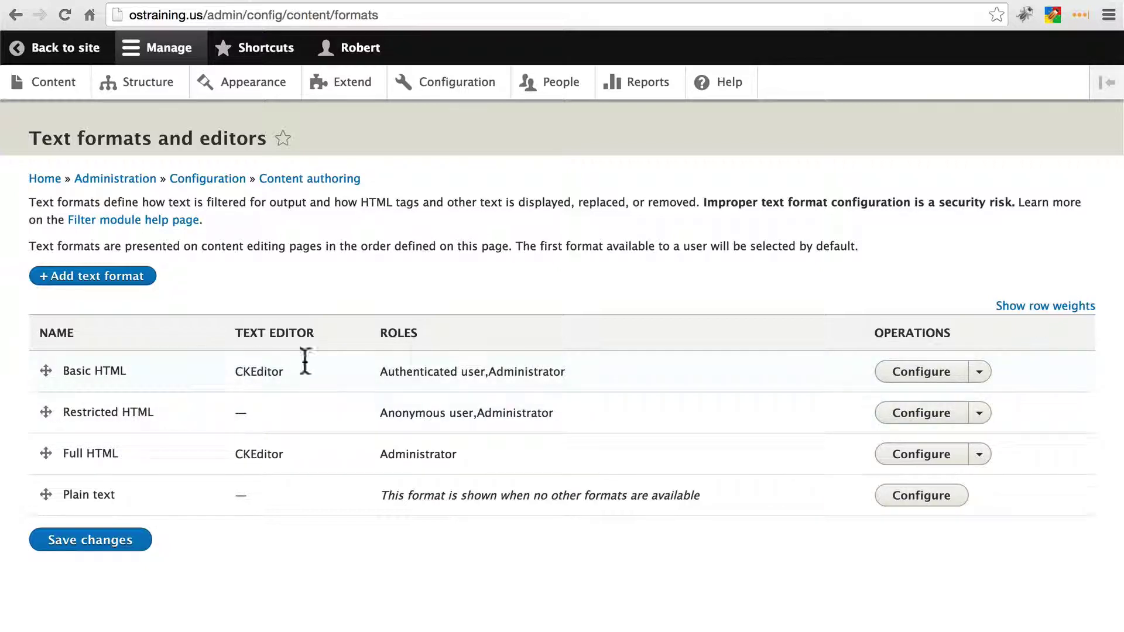
# Step: Open the Basic HTML format's configuration and read through its whole Allowed HTML tags list
pyautogui.click(905, 380)
pyautogui.scroll(-15, 625, 310)
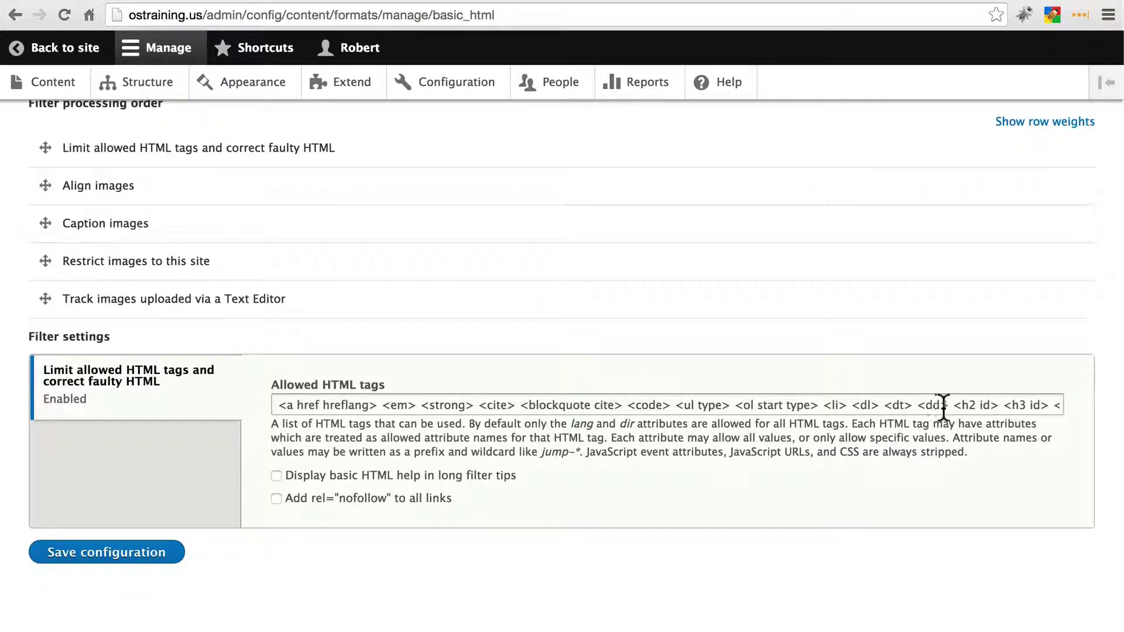
pyautogui.moveTo(900, 406); pyautogui.dragTo(1084, 408)
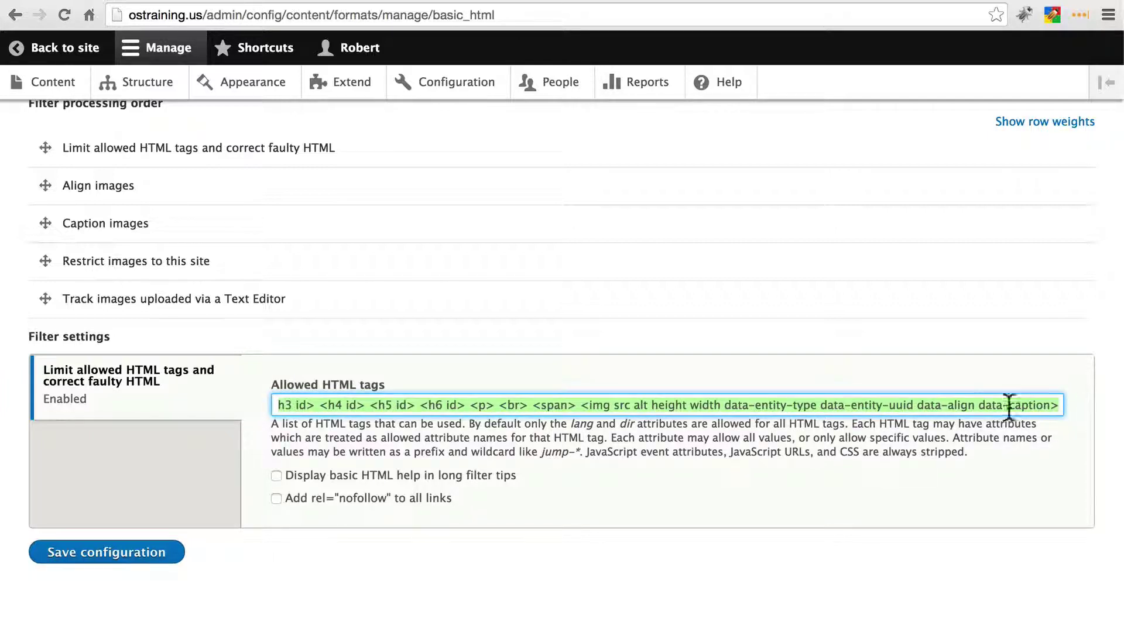
pyautogui.click(975, 405)
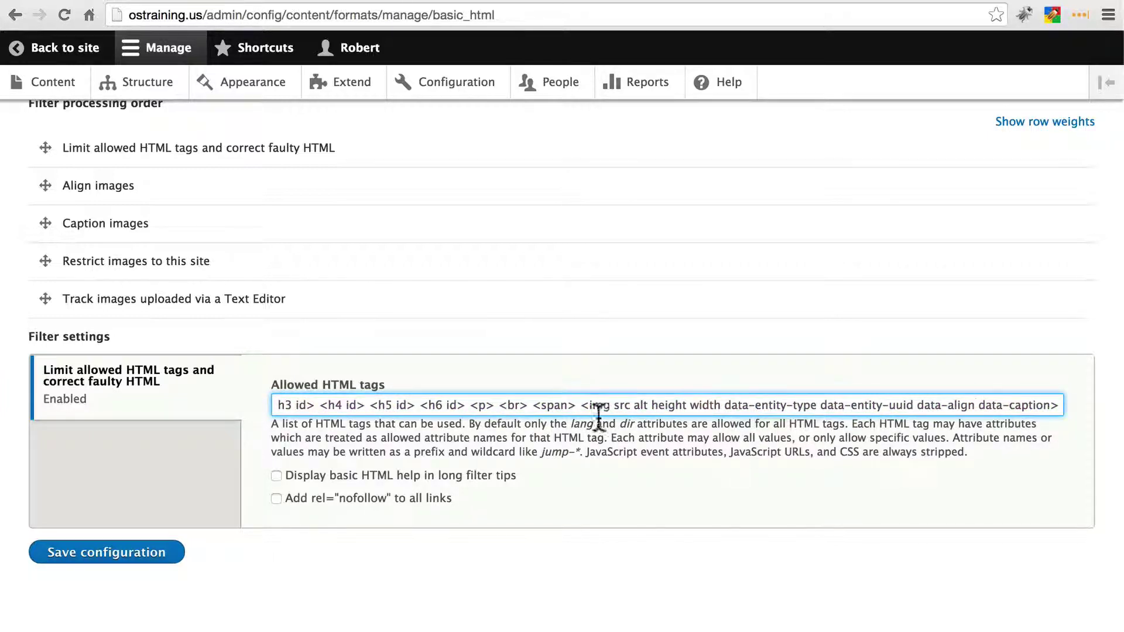
pyautogui.moveTo(590, 405); pyautogui.dragTo(193, 406)
pyautogui.click(298, 405)
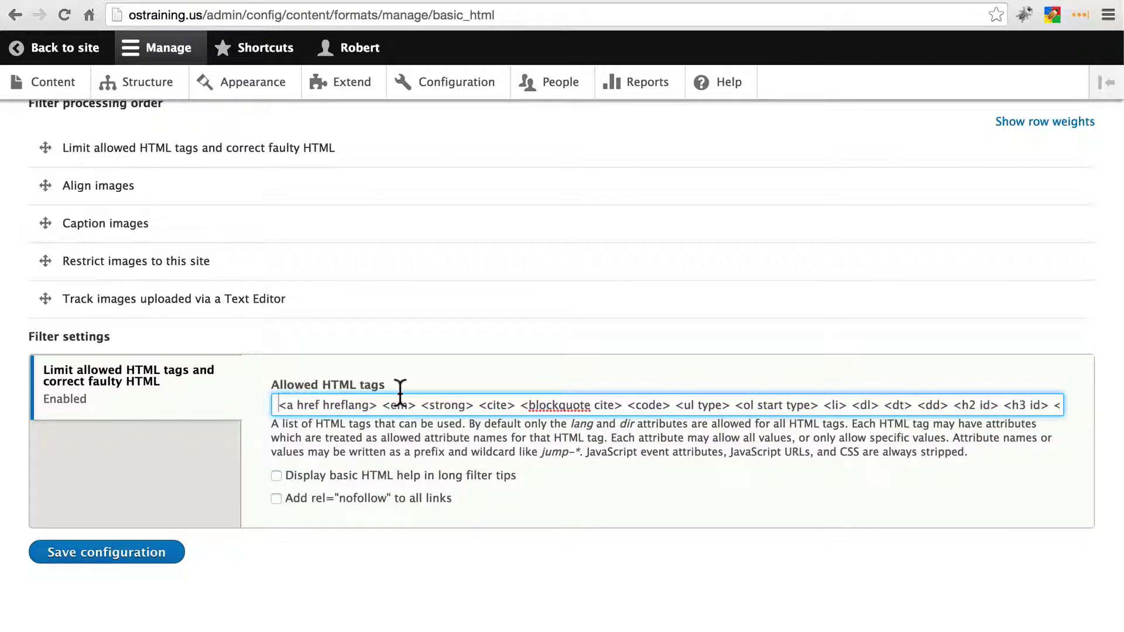
pyautogui.scroll(10, 400, 392)
pyautogui.scroll(10, 400, 392)
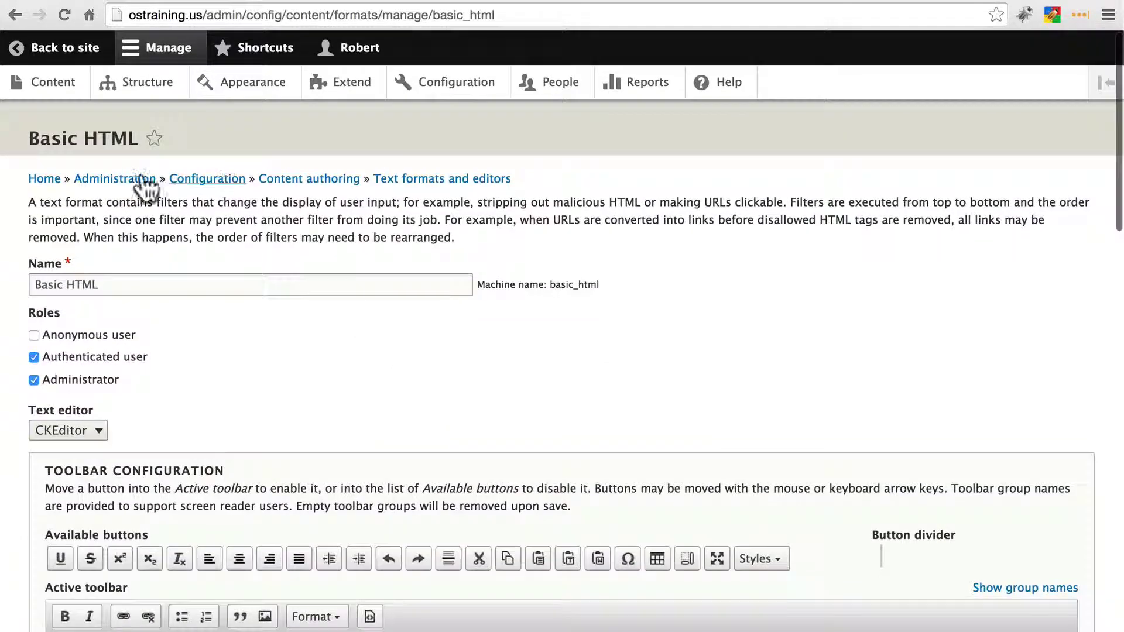
pyautogui.scroll(-15, 421, 240)
pyautogui.scroll(-8, 615, 439)
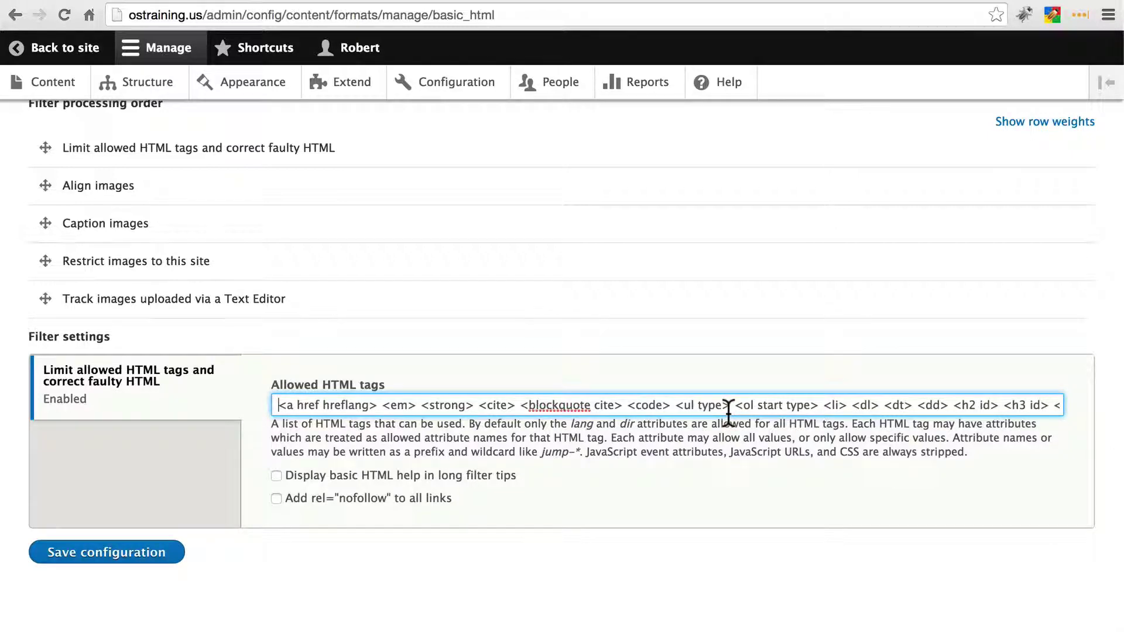
# Step: Open Restricted HTML's settings and read its Limit allowed HTML tags list, <a href hreflang> to <h6 id>
pyautogui.click(14, 15)
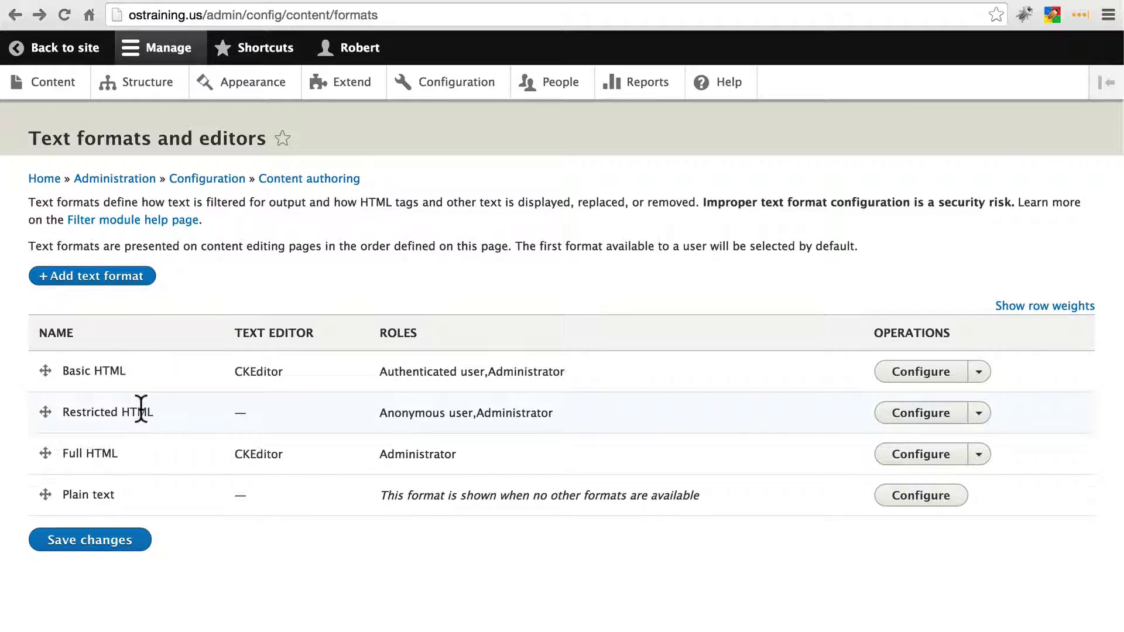
pyautogui.click(894, 412)
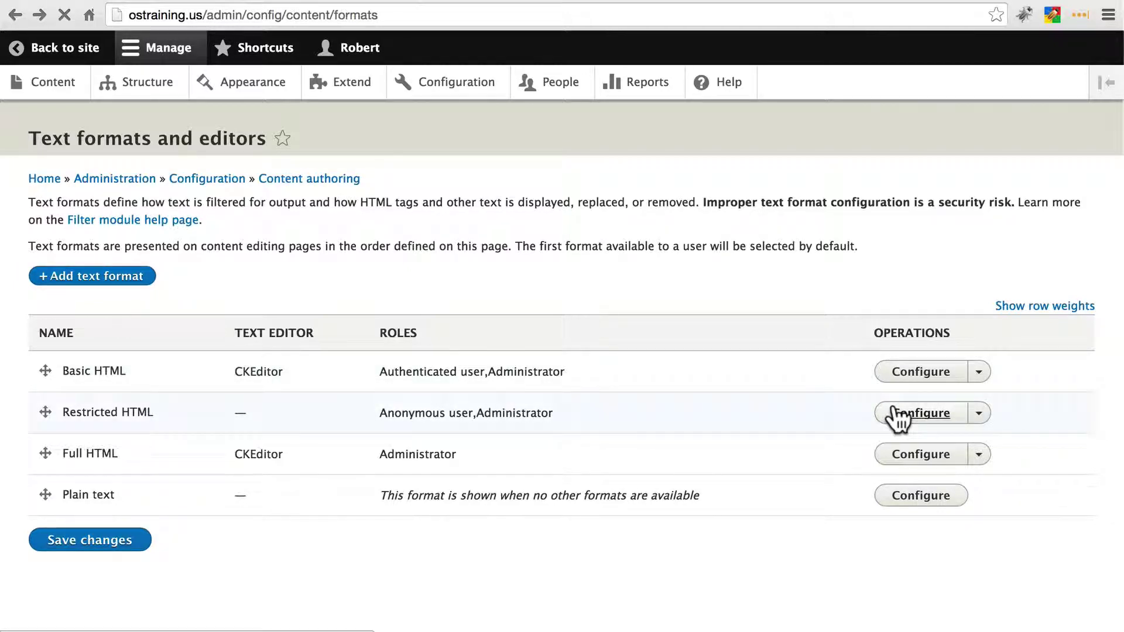
pyautogui.scroll(-10, 898, 419)
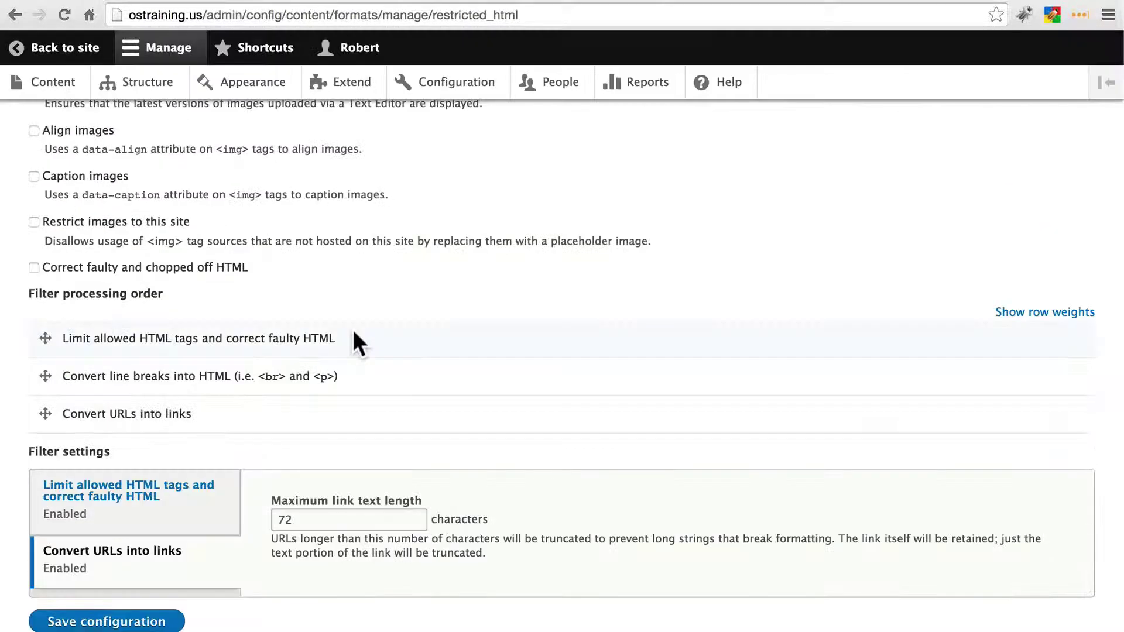
pyautogui.click(133, 504)
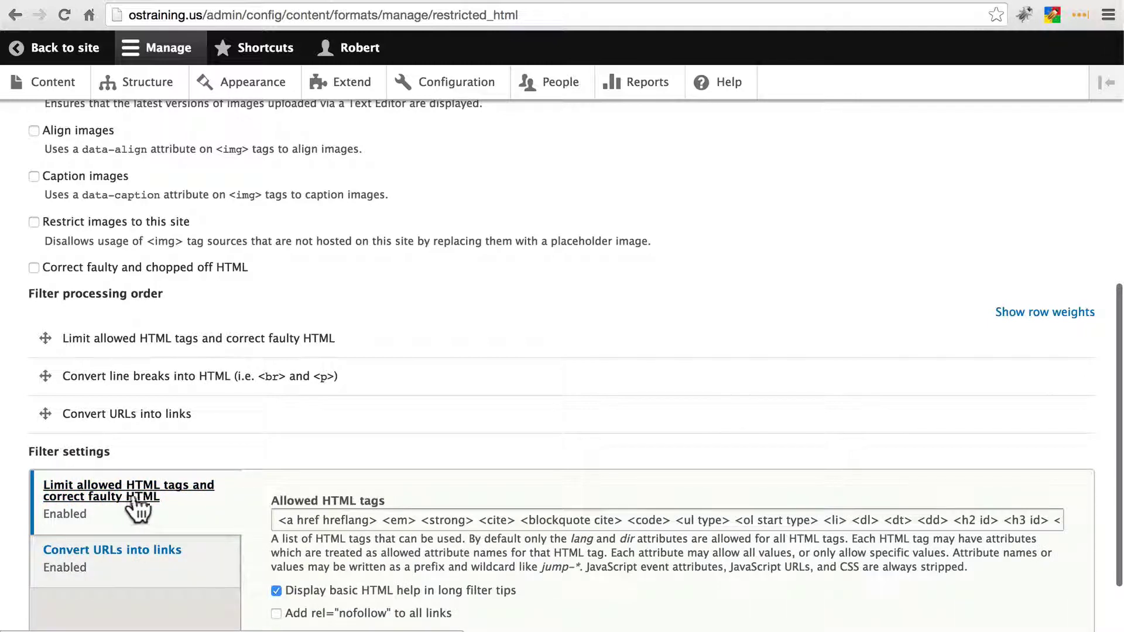
pyautogui.moveTo(609, 521); pyautogui.dragTo(1112, 508)
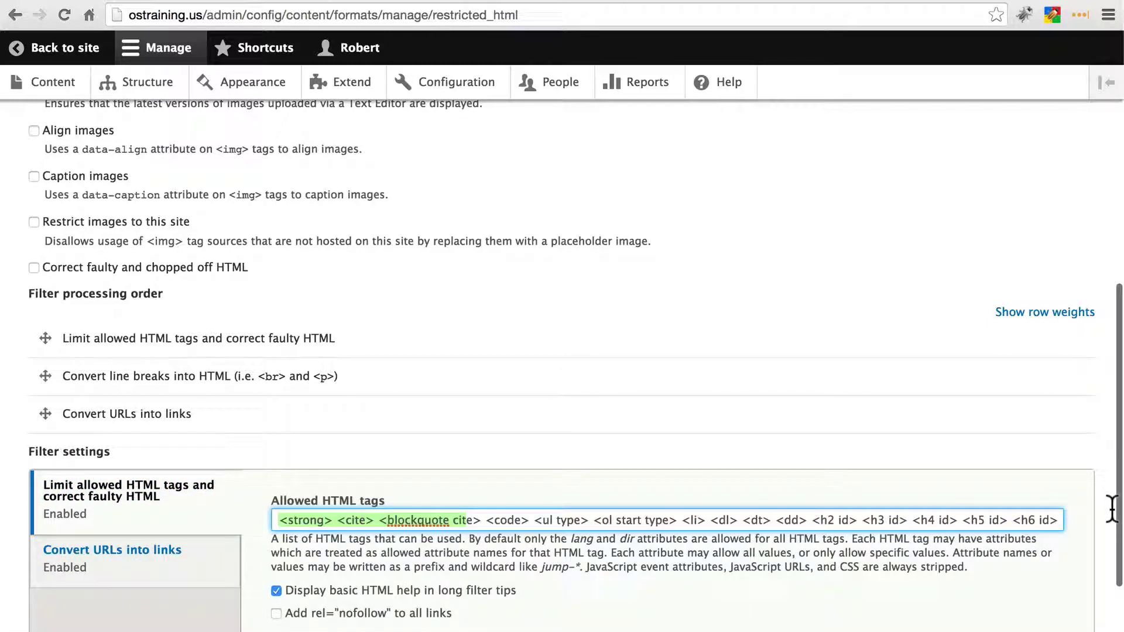
pyautogui.click(1020, 520)
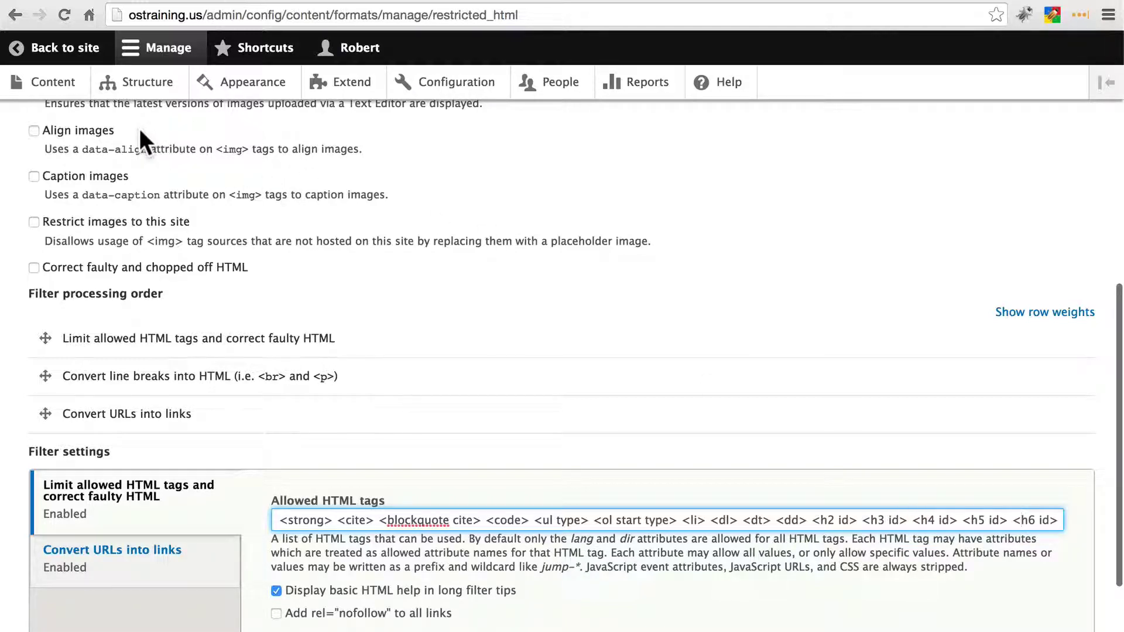
# Step: Create an Article titled 'Selecting the Best Padlock' and select lorem ipsum text in the generator tab
pyautogui.click(51, 86)
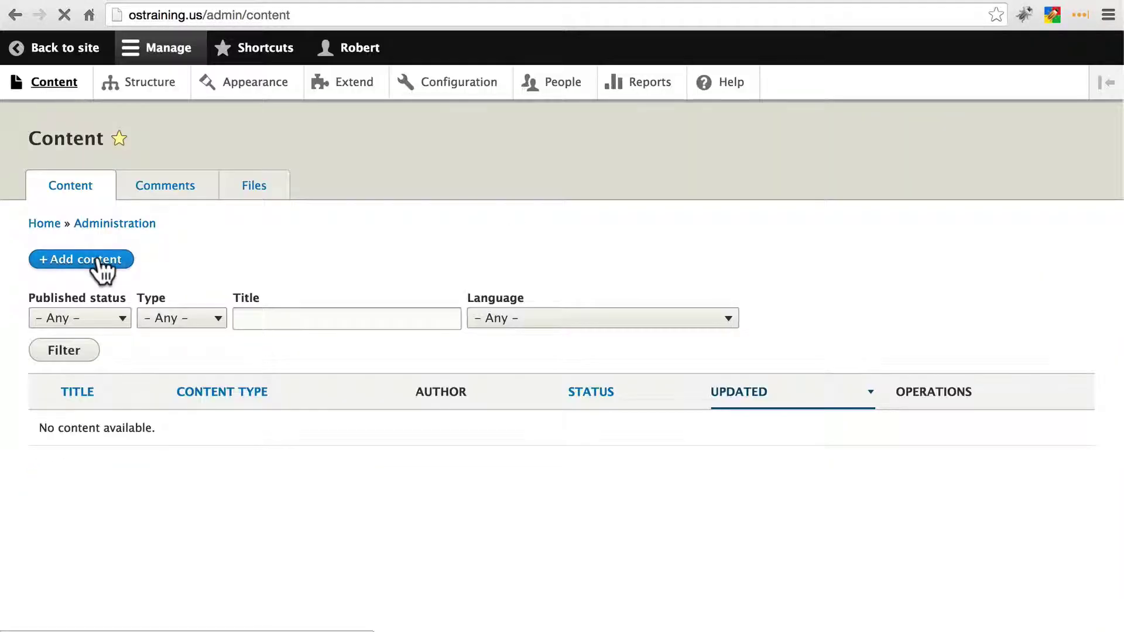
pyautogui.click(97, 261)
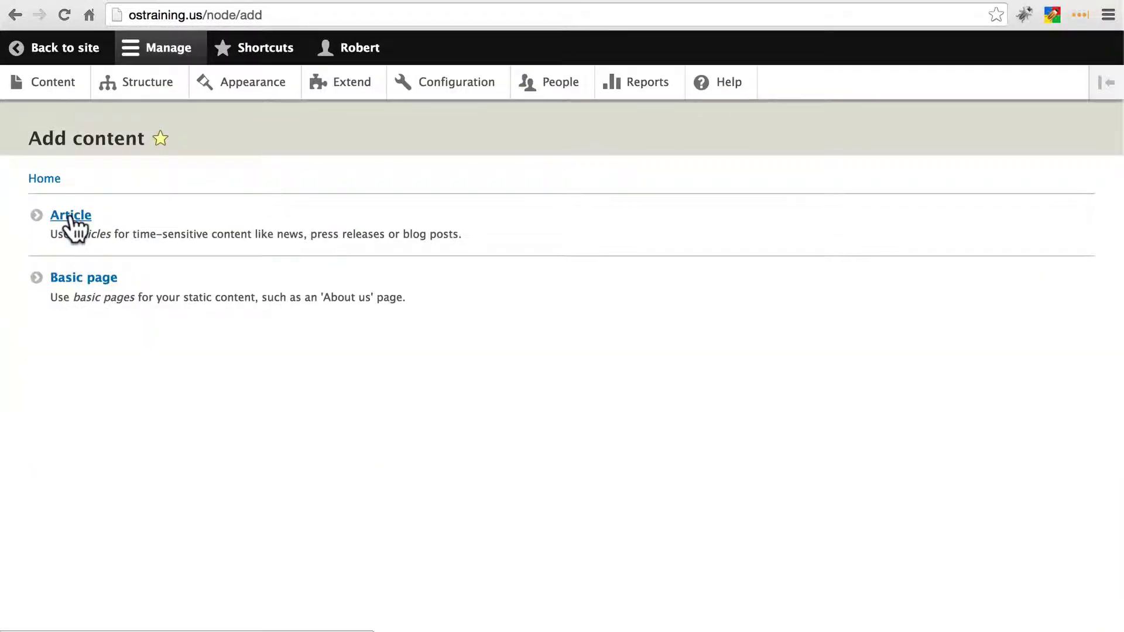
pyautogui.click(71, 217)
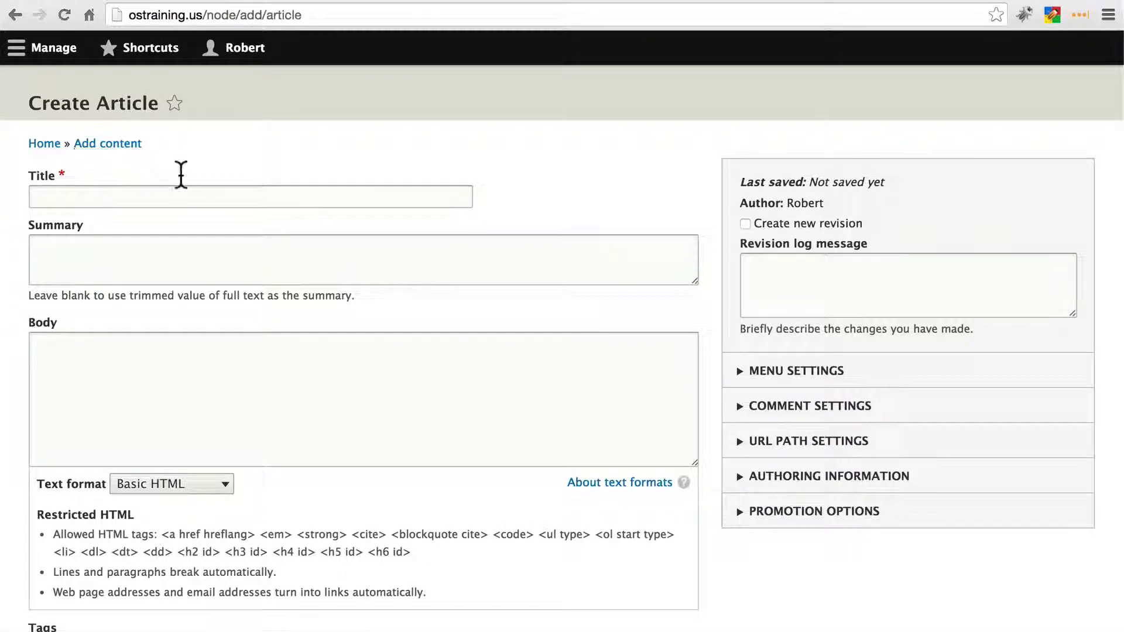
pyautogui.click(158, 229)
pyautogui.write('Selecting the Best Padlock')
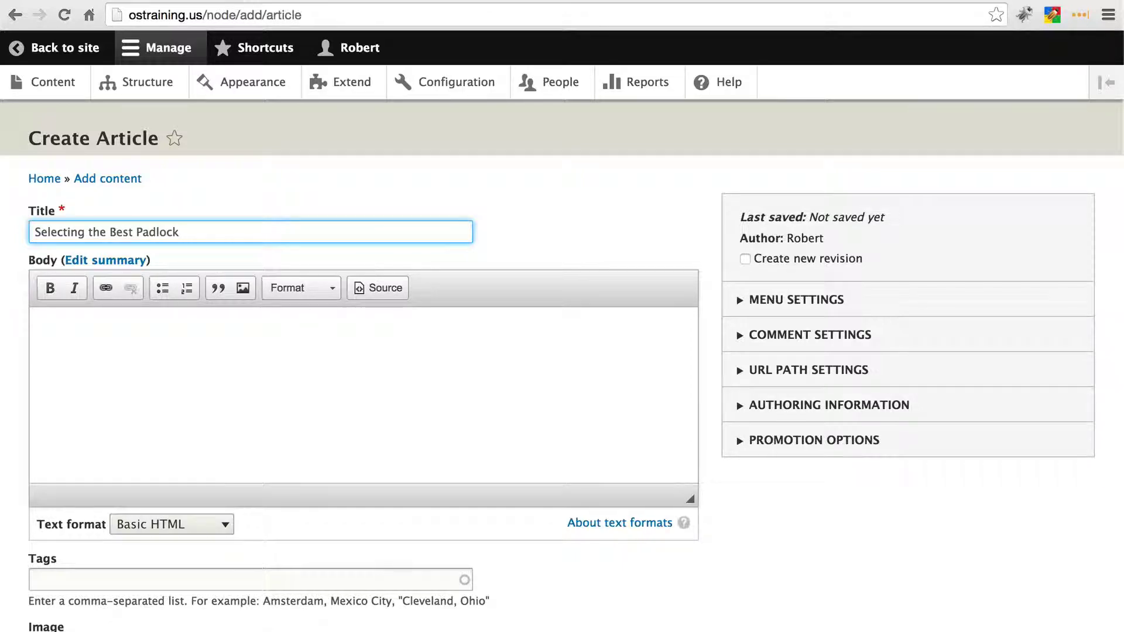
pyautogui.hotkey('ctrl', 'Tab')
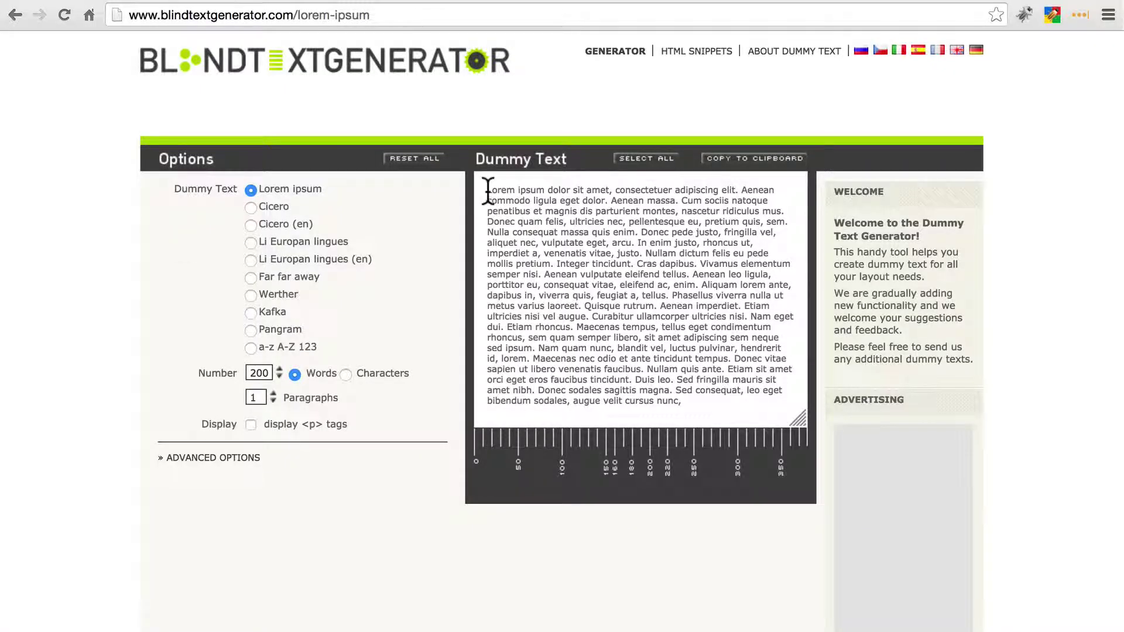
pyautogui.moveTo(488, 191); pyautogui.dragTo(689, 273)
pyautogui.hotkey('ctrl', 'c')
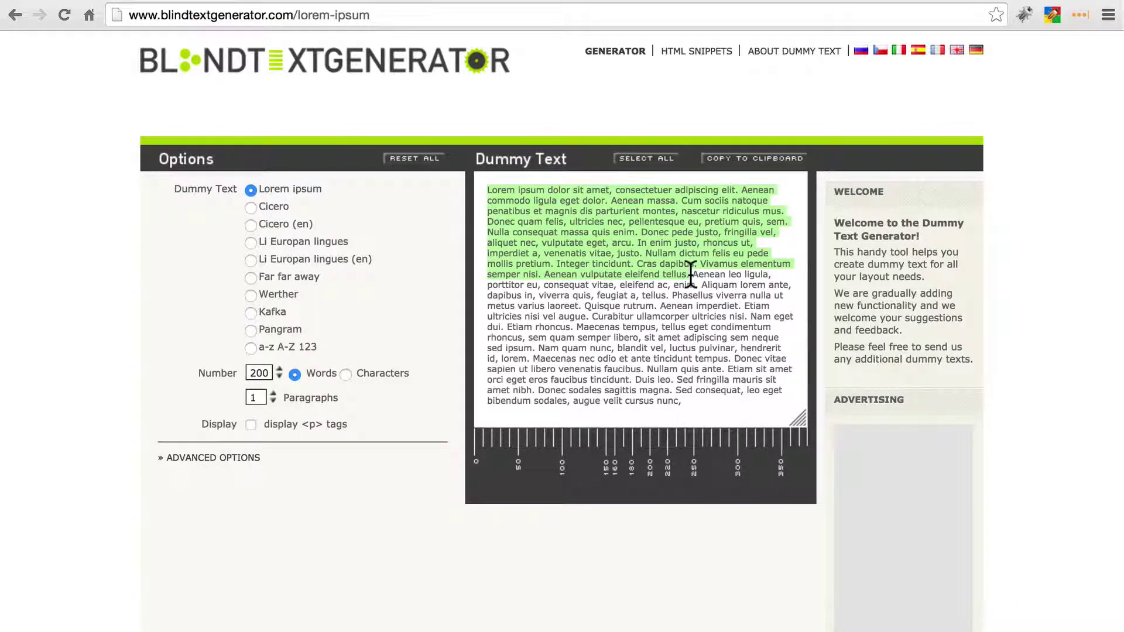
# Step: Paste the lorem ipsum text into the article Body, check comment settings, and save and publish
pyautogui.hotkey('ctrl', 'Tab')
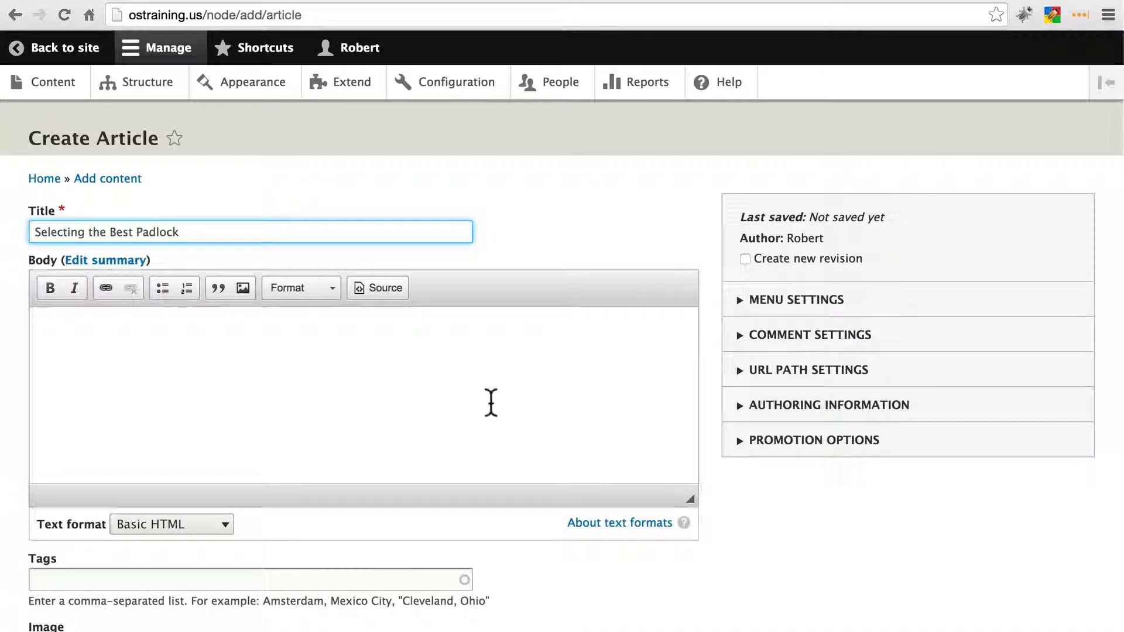
pyautogui.click(490, 402)
pyautogui.hotkey('ctrl', 'v')
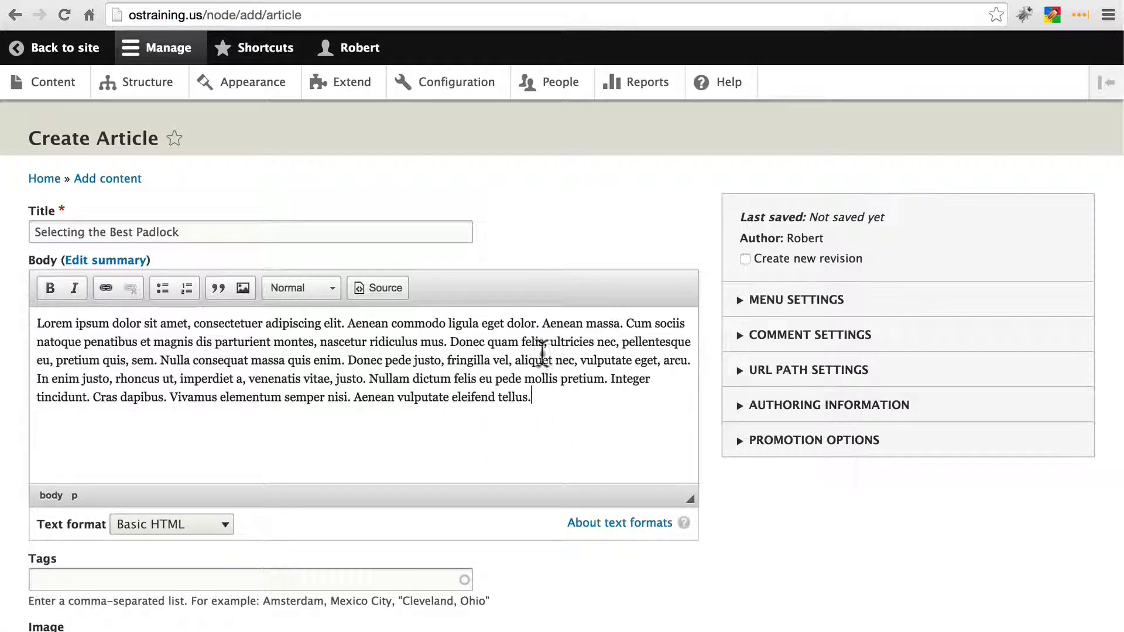
pyautogui.click(802, 335)
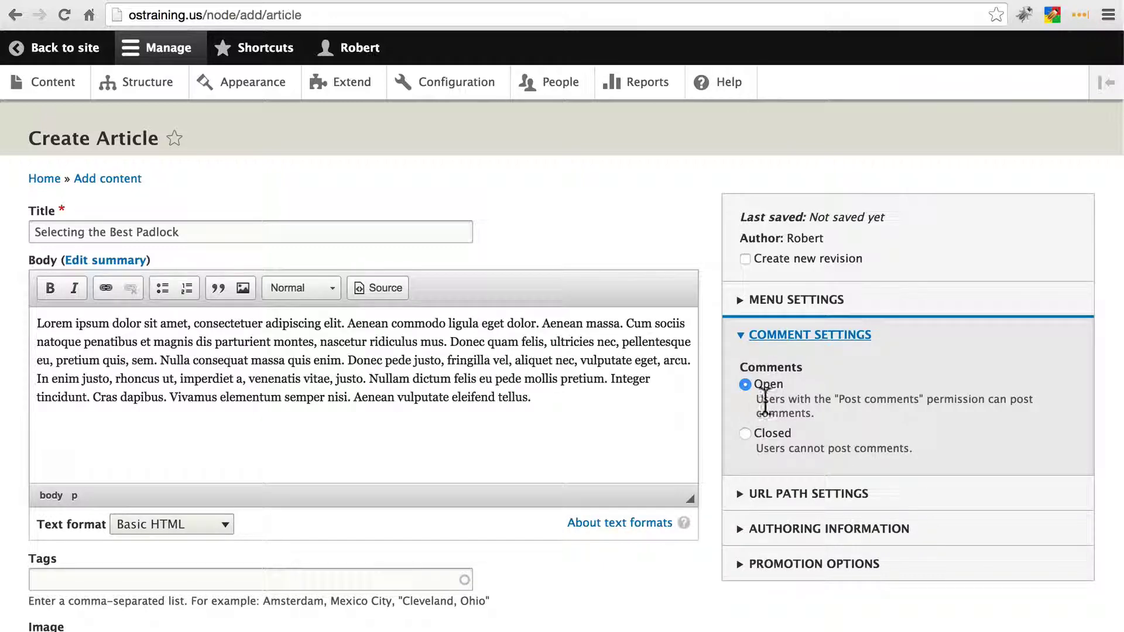
pyautogui.scroll(-5, 690, 193)
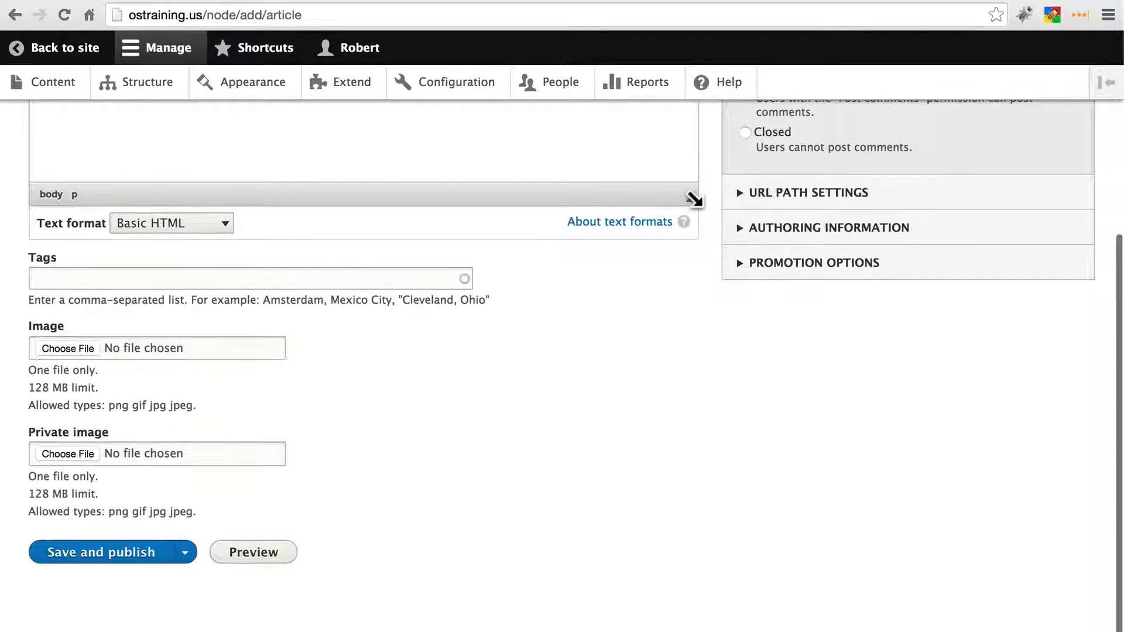
pyautogui.click(144, 556)
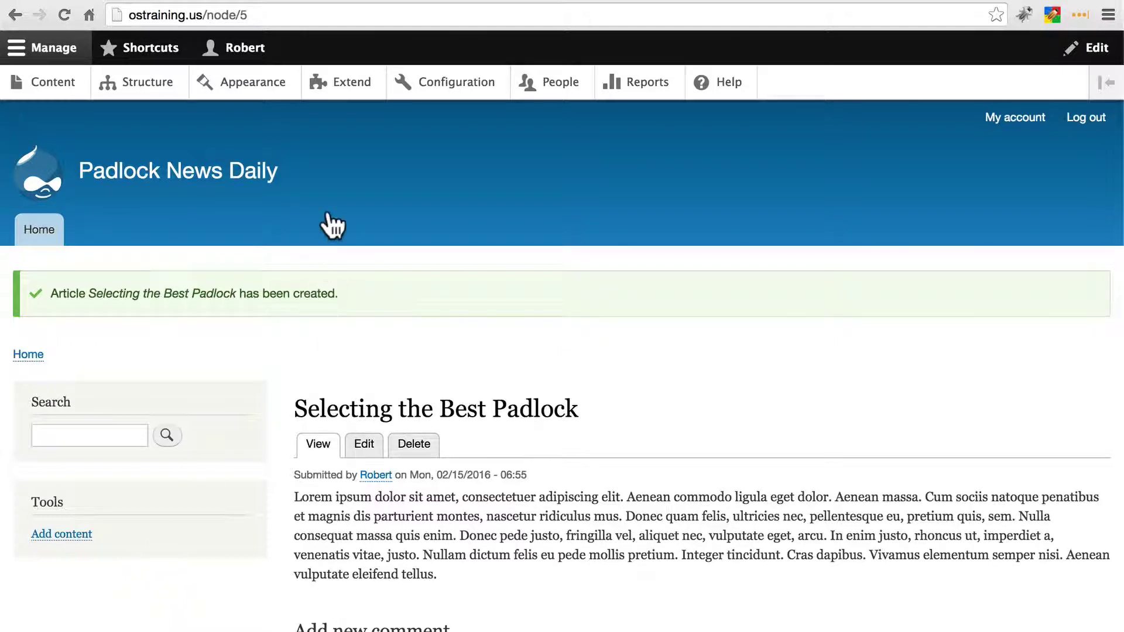
# Step: In People > Permissions, give Anonymous User Post comments and Skip comment approval
pyautogui.click(559, 86)
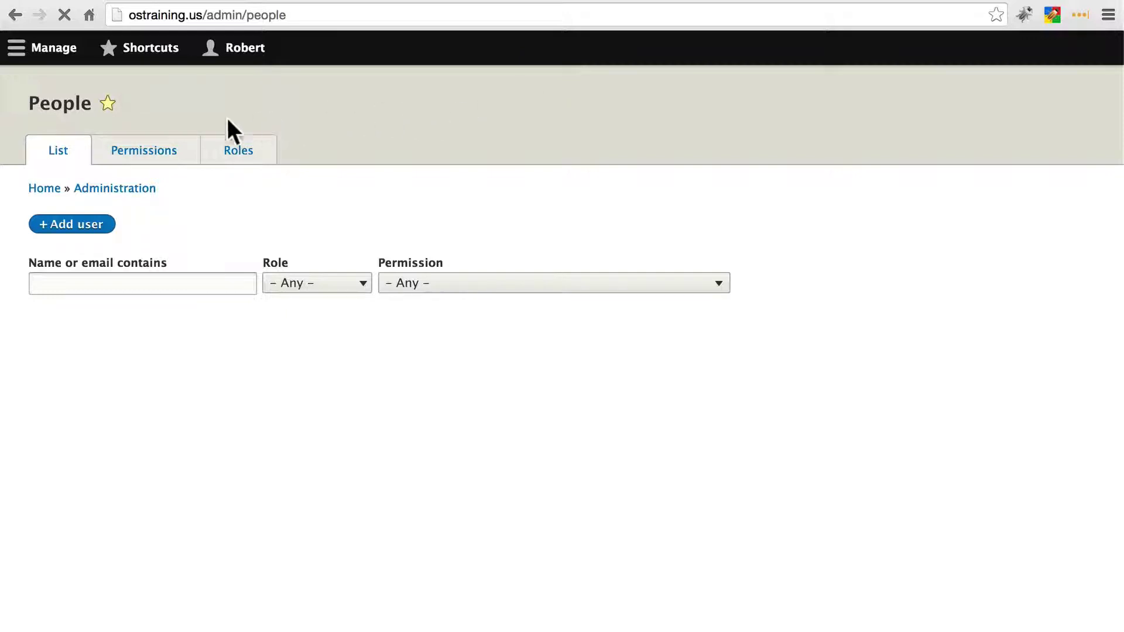
pyautogui.click(154, 154)
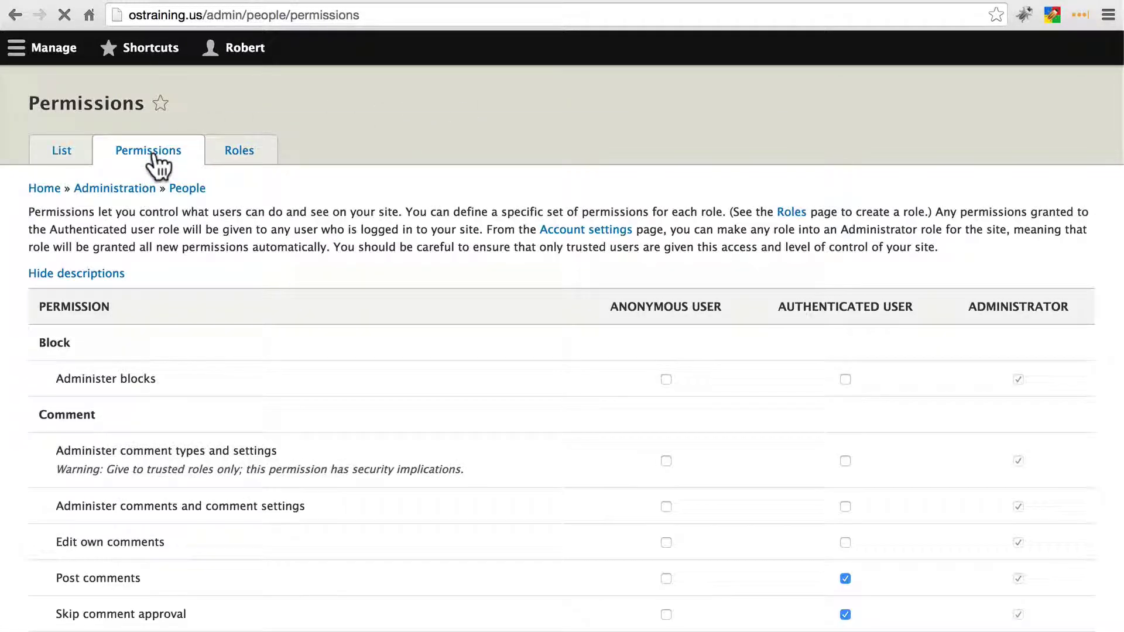
pyautogui.scroll(-3, 439, 188)
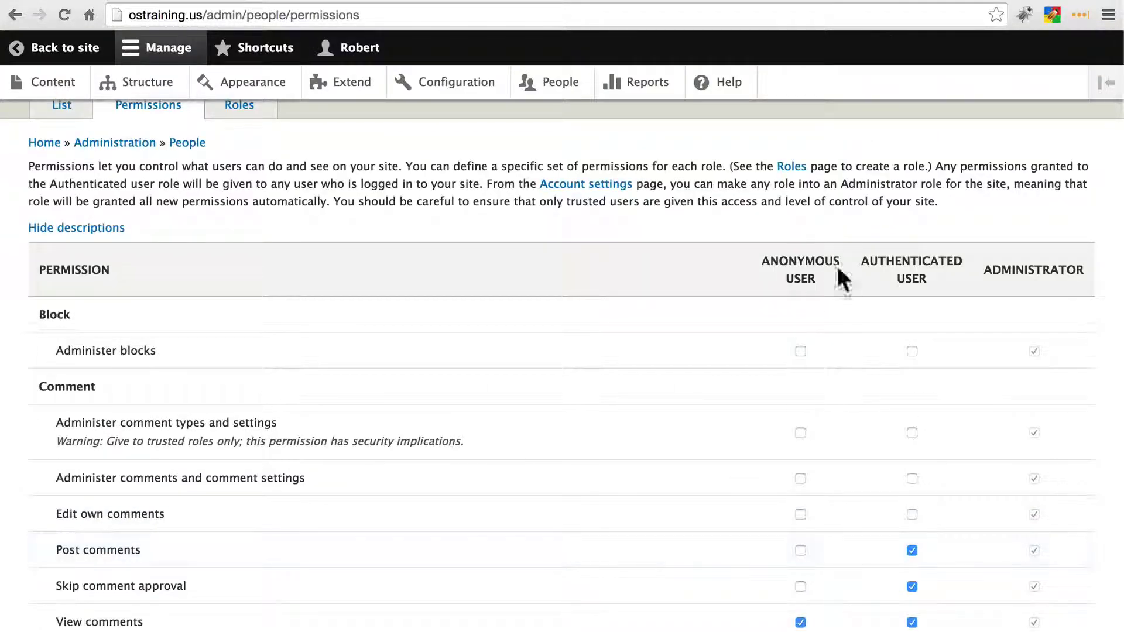
pyautogui.click(800, 550)
pyautogui.scroll(-1, 777, 523)
pyautogui.scroll(-2, 778, 521)
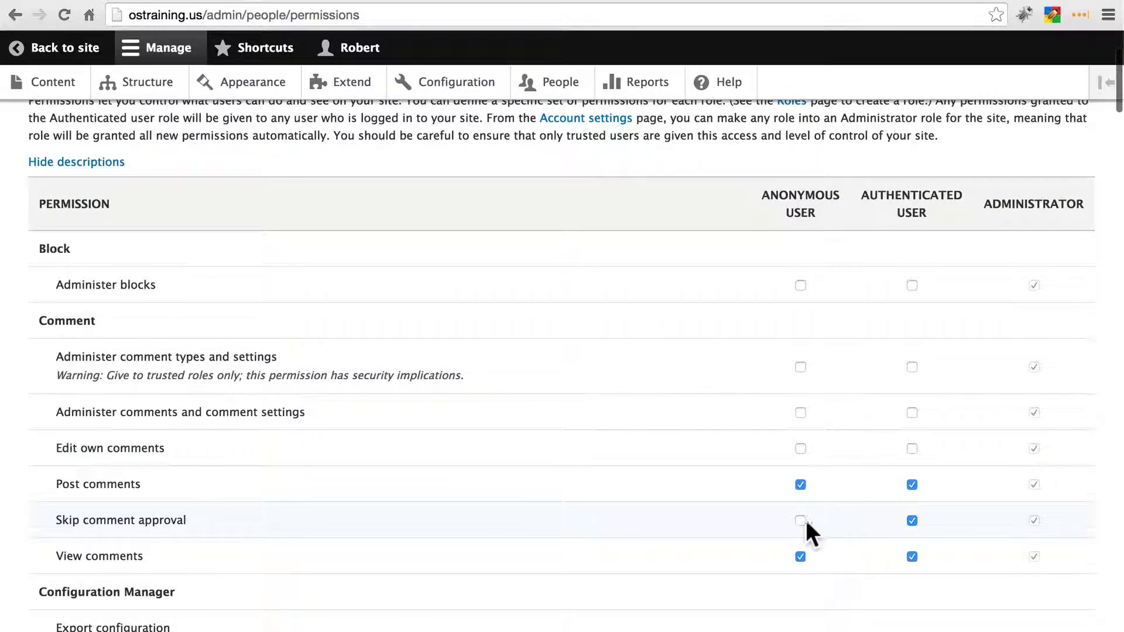
pyautogui.click(801, 521)
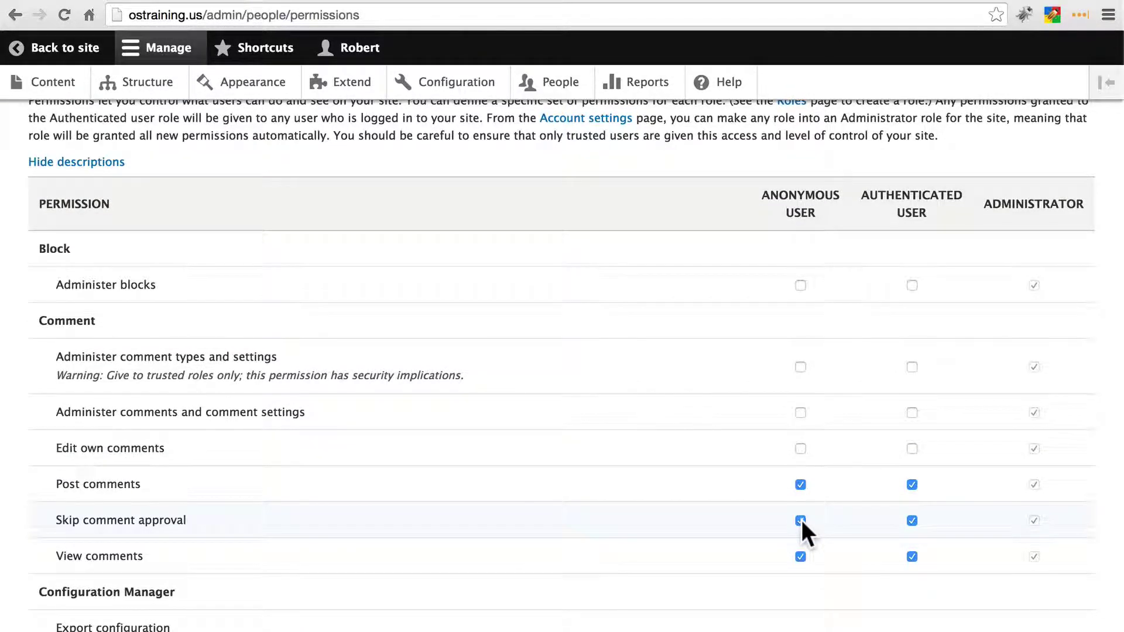
# Step: Save the updated role permissions
pyautogui.scroll(-20, 761, 443)
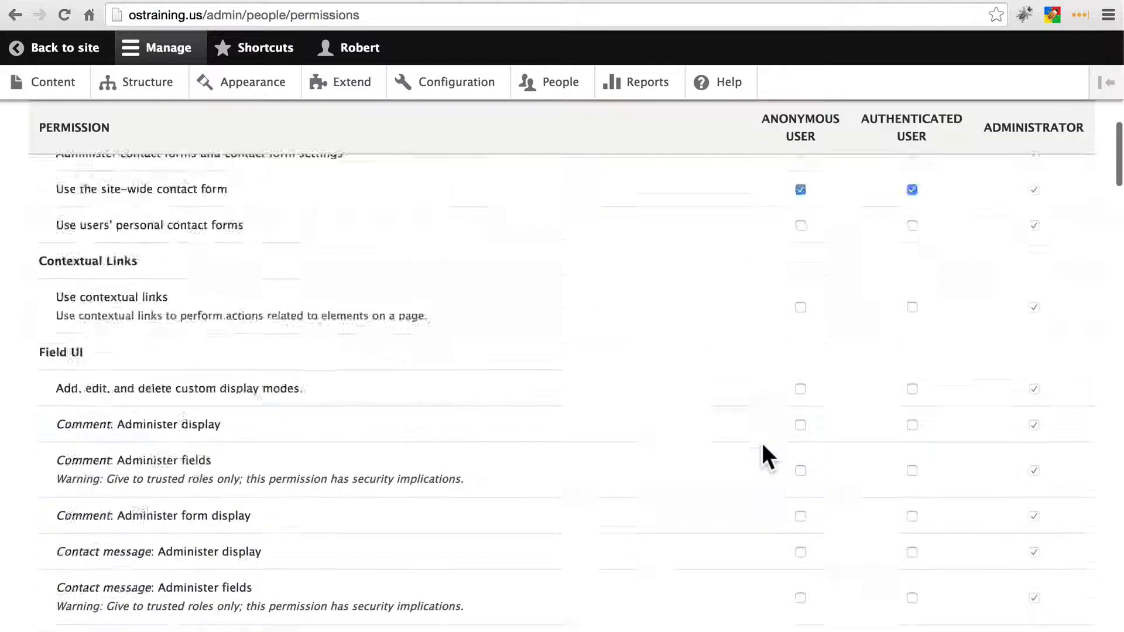
pyautogui.scroll(6, 761, 455)
pyautogui.scroll(-1, 41, 367)
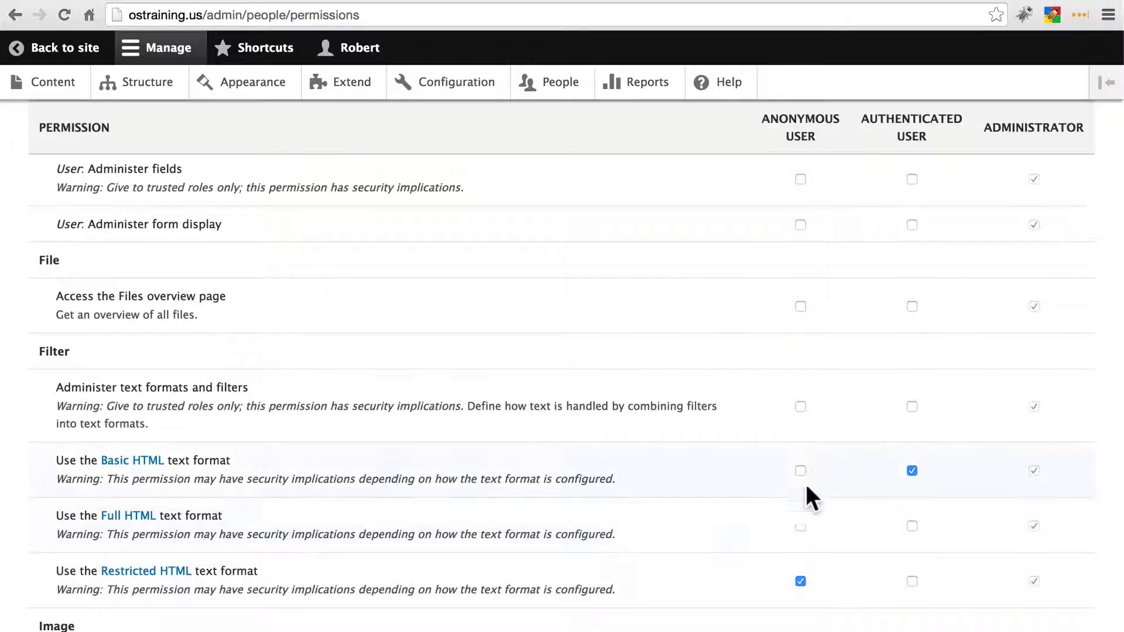
pyautogui.scroll(-10, 798, 533)
pyautogui.scroll(-10, 736, 476)
pyautogui.click(138, 553)
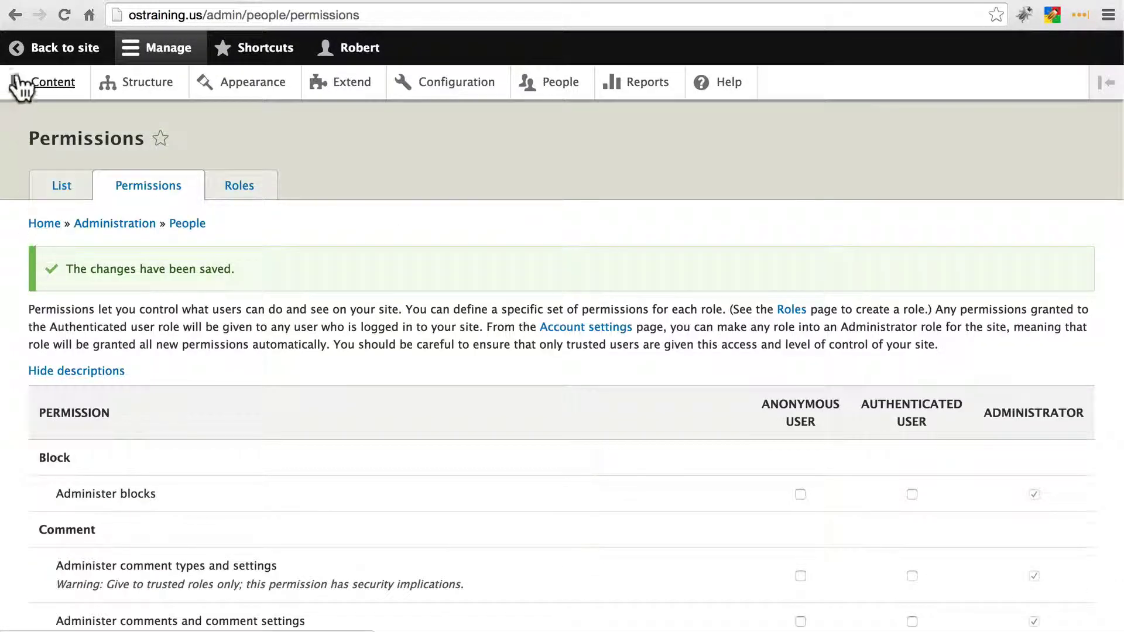
# Step: Log out and open the Add new comment form on the padlock article
pyautogui.click(37, 51)
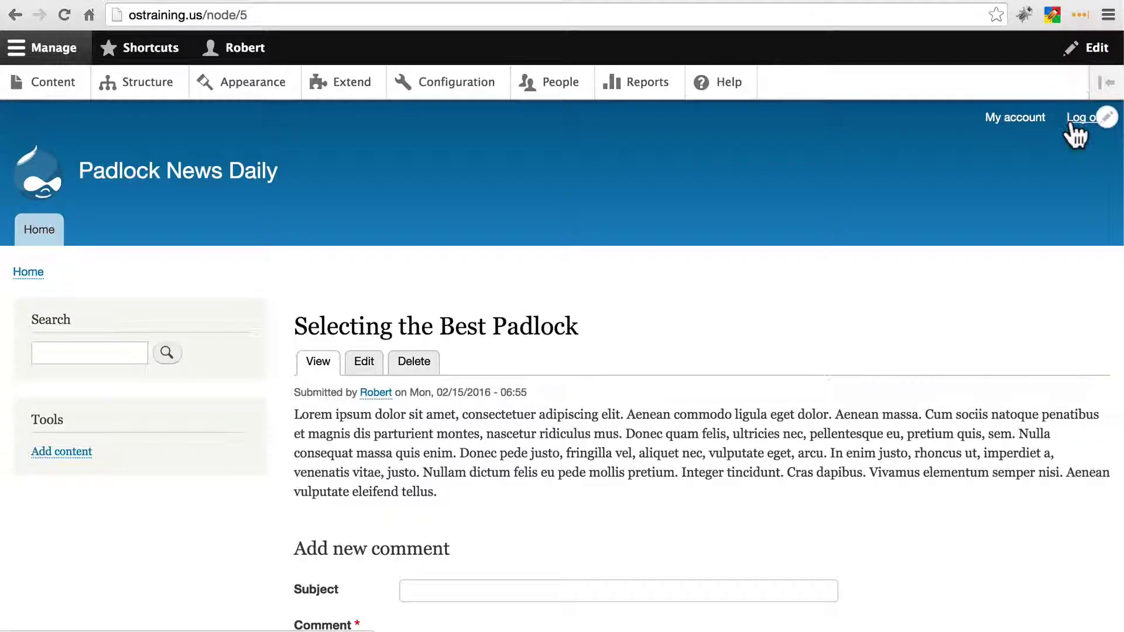
pyautogui.click(1083, 117)
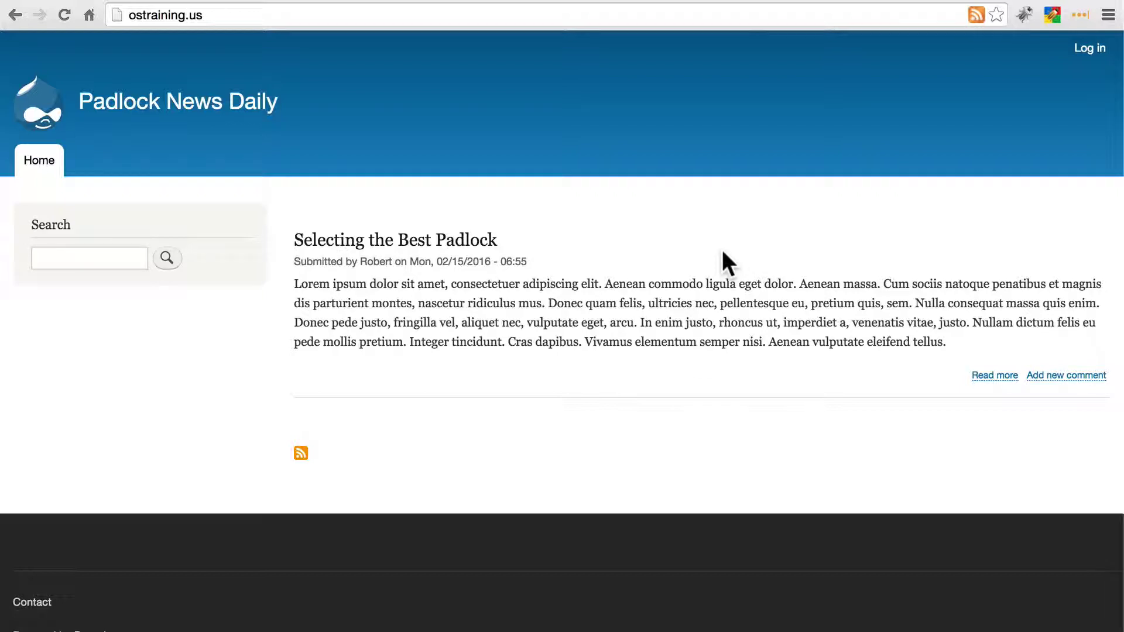
pyautogui.click(476, 244)
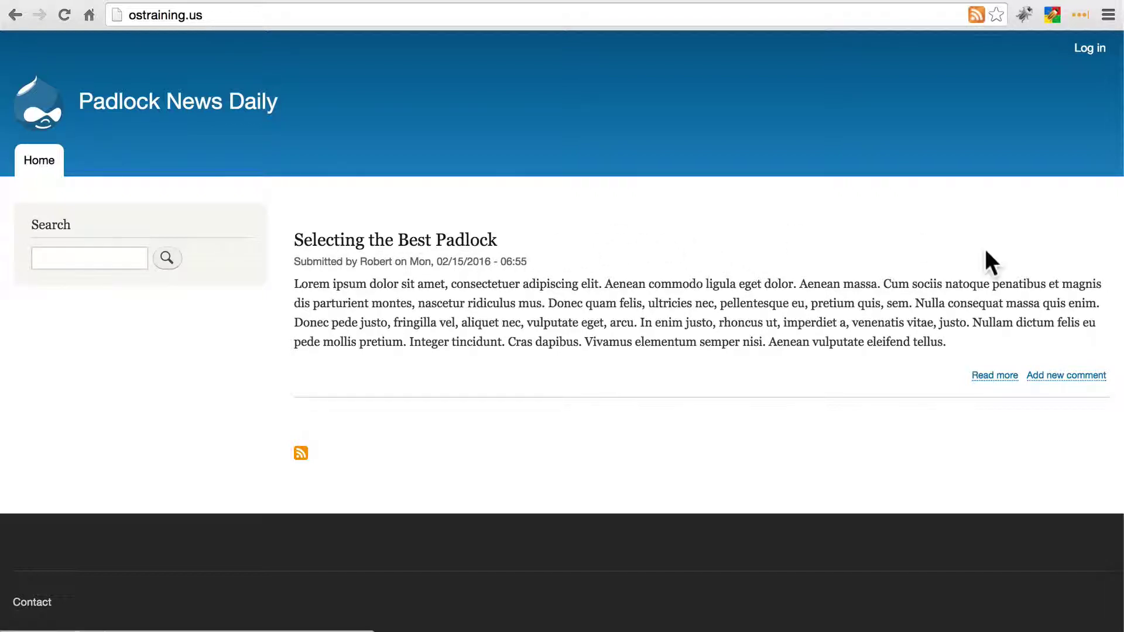
pyautogui.click(1068, 376)
# Step: Enter a commenter name and type 'blah blah blah <img src="' in the Comment field
pyautogui.click(454, 94)
pyautogui.write('Robert')
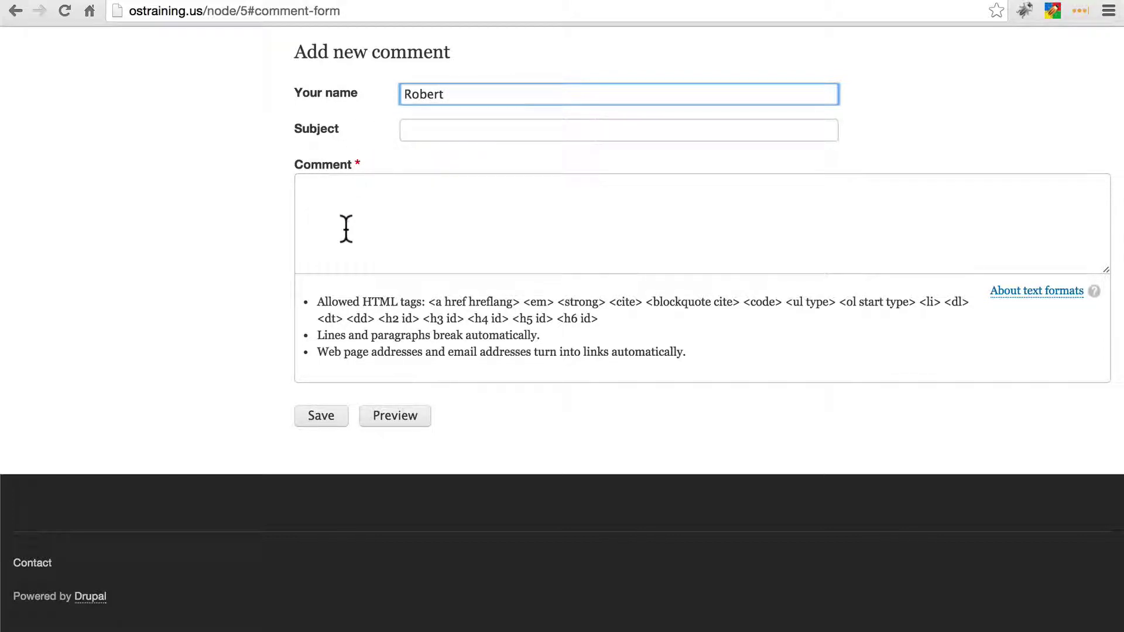
pyautogui.click(371, 229)
pyautogui.write('blah blah blah')
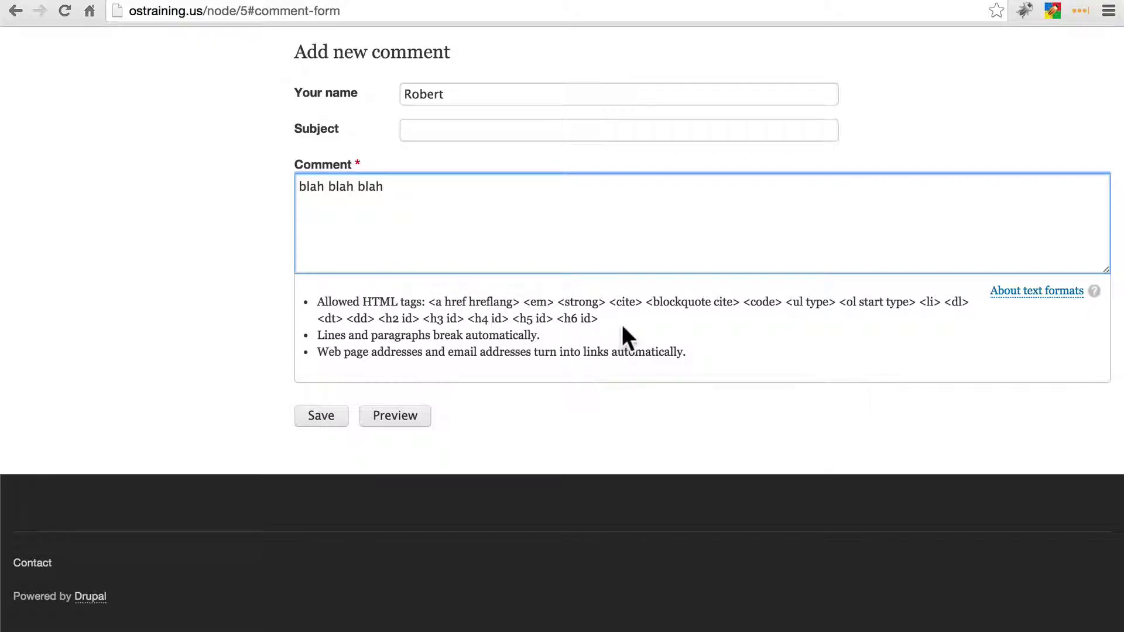
pyautogui.write('<img src="')
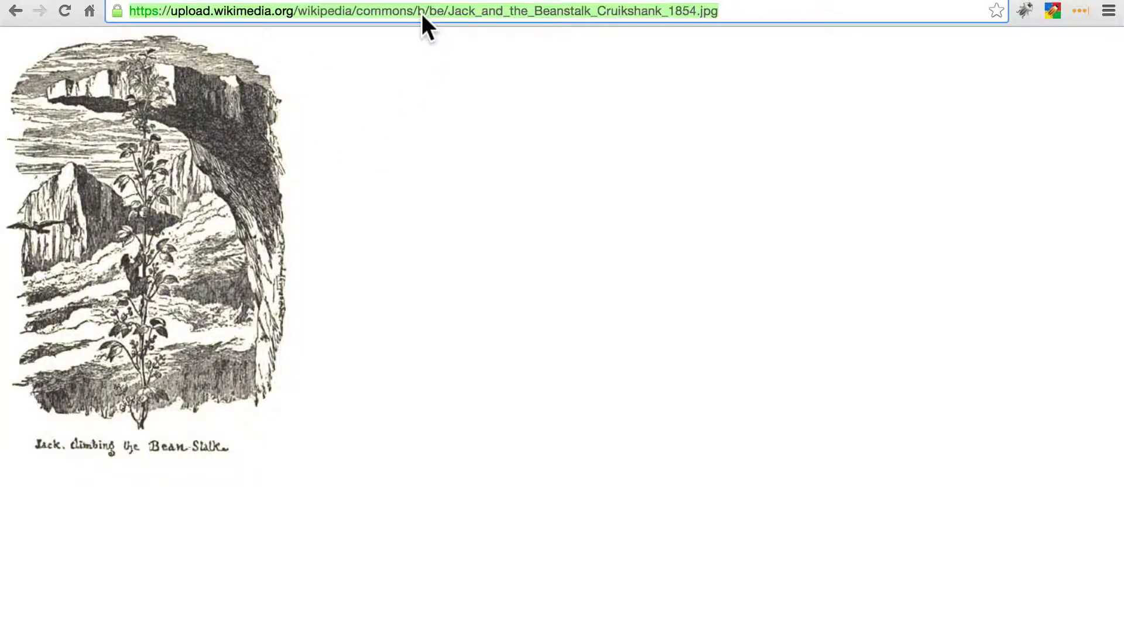
# Step: Complete the img tag with the pasted image URL and " />, save, and confirm only 'blah blah blah' shows
pyautogui.hotkey('ctrl', 'shift', 'Tab')
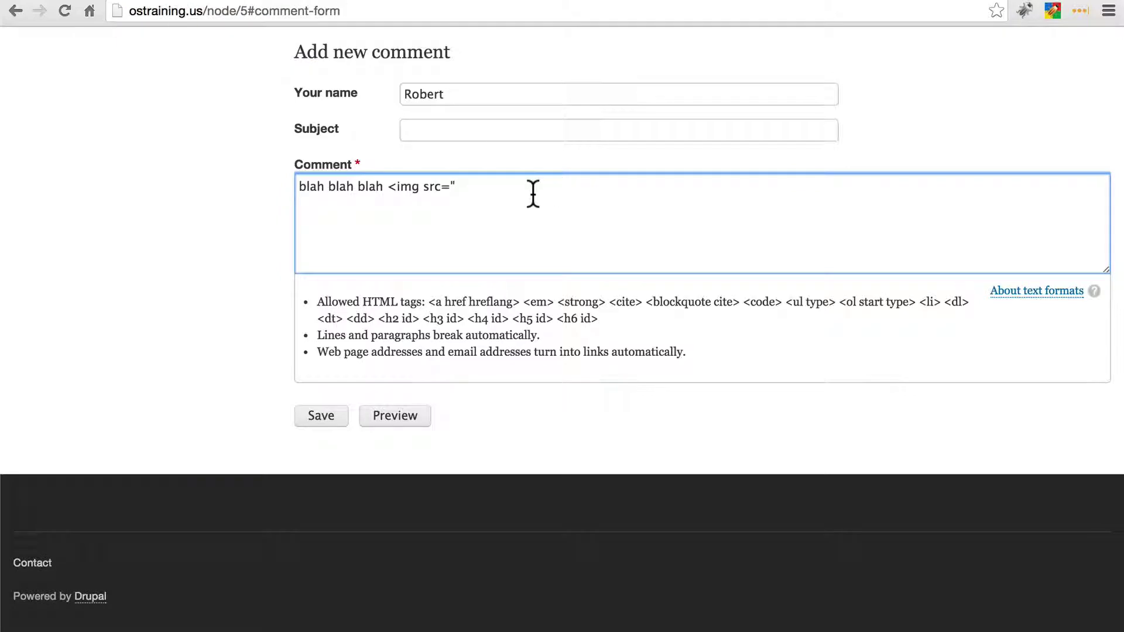
pyautogui.write('https://upload.wikimedia.org/wikipedia/commons/b/be/Jack_and_the_Beanstalk_Cruikshank_1854.jpg')
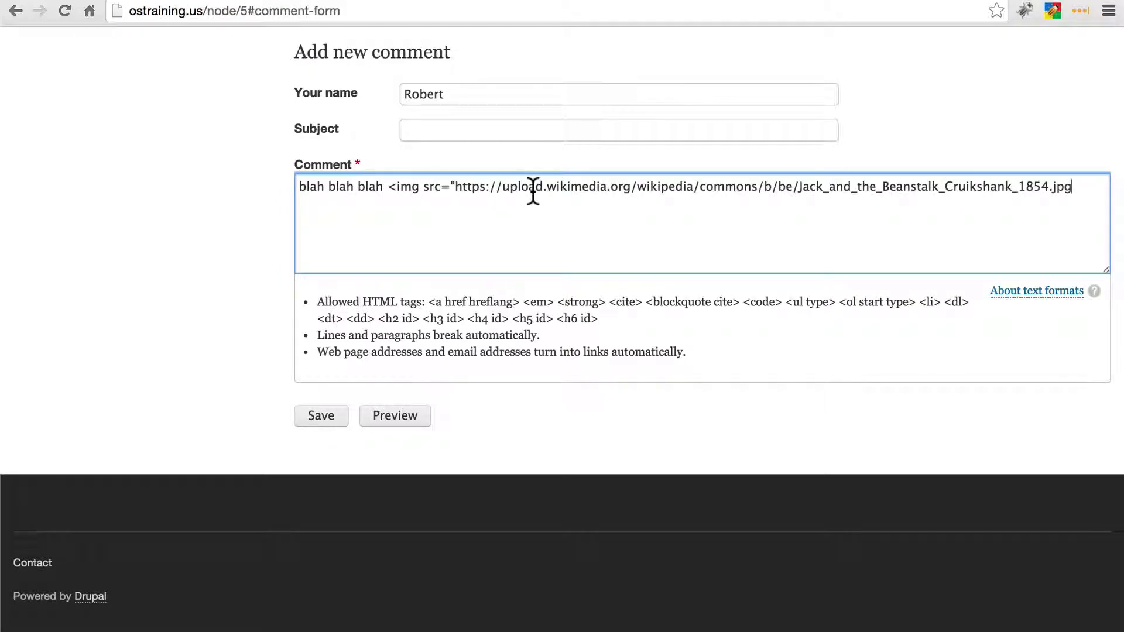
pyautogui.write('" />')
pyautogui.click(319, 418)
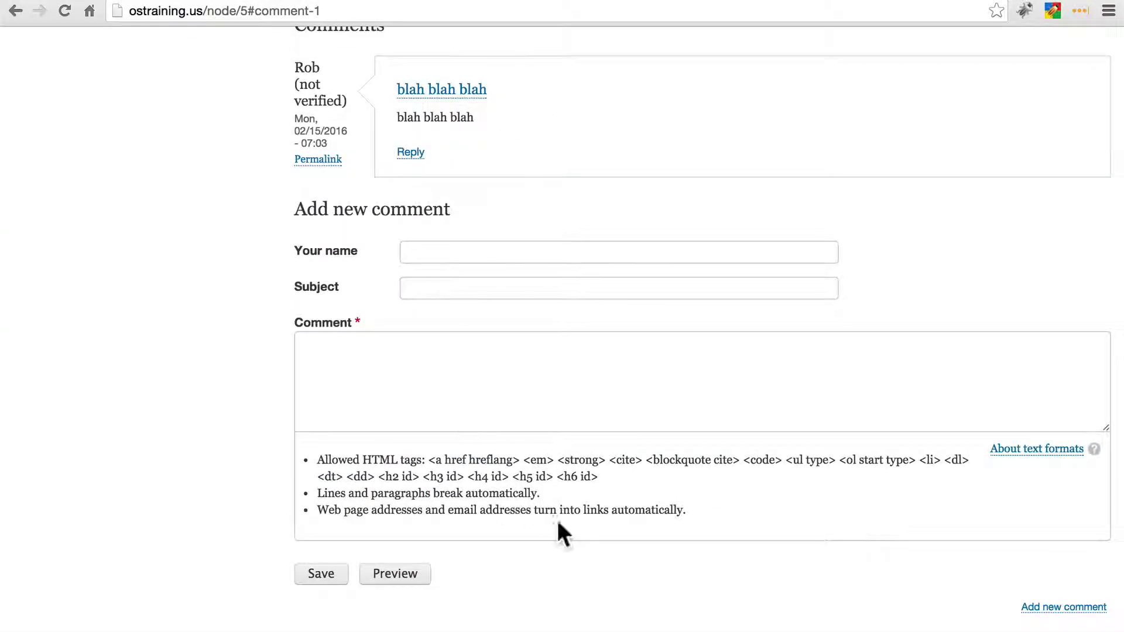
pyautogui.scroll(2, 519, 468)
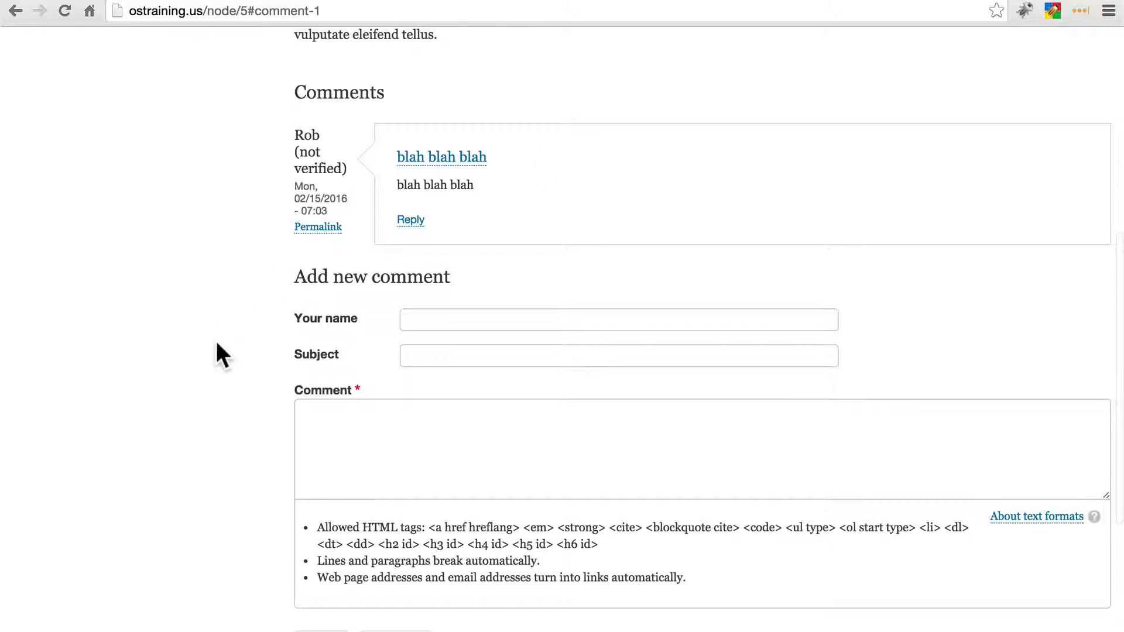
pyautogui.scroll(2, 216, 341)
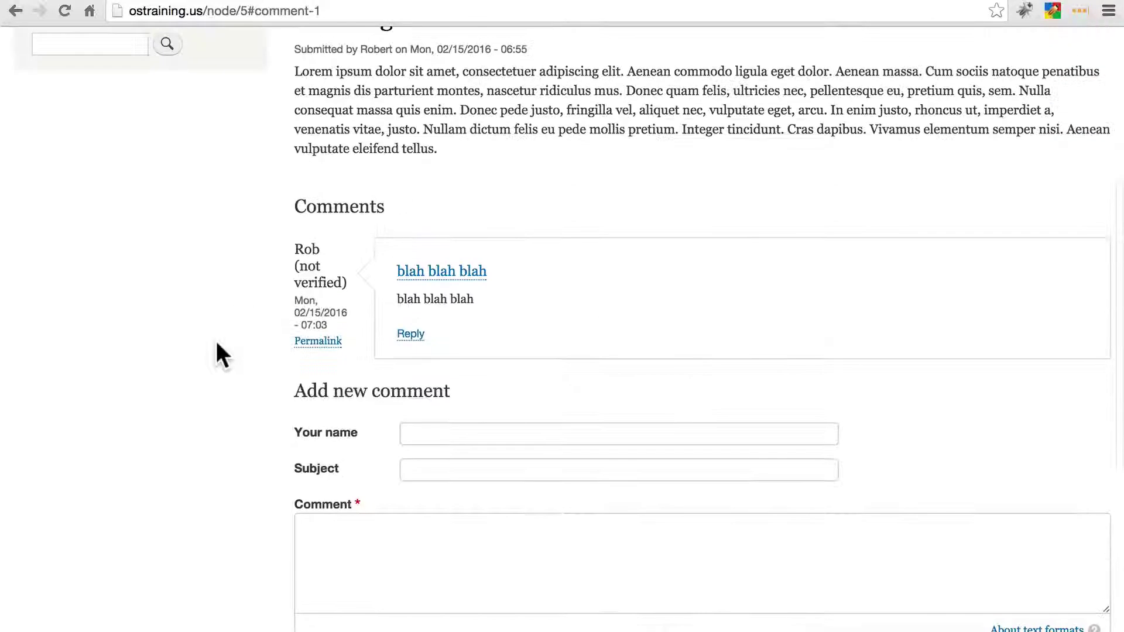
pyautogui.scroll(-3, 215, 338)
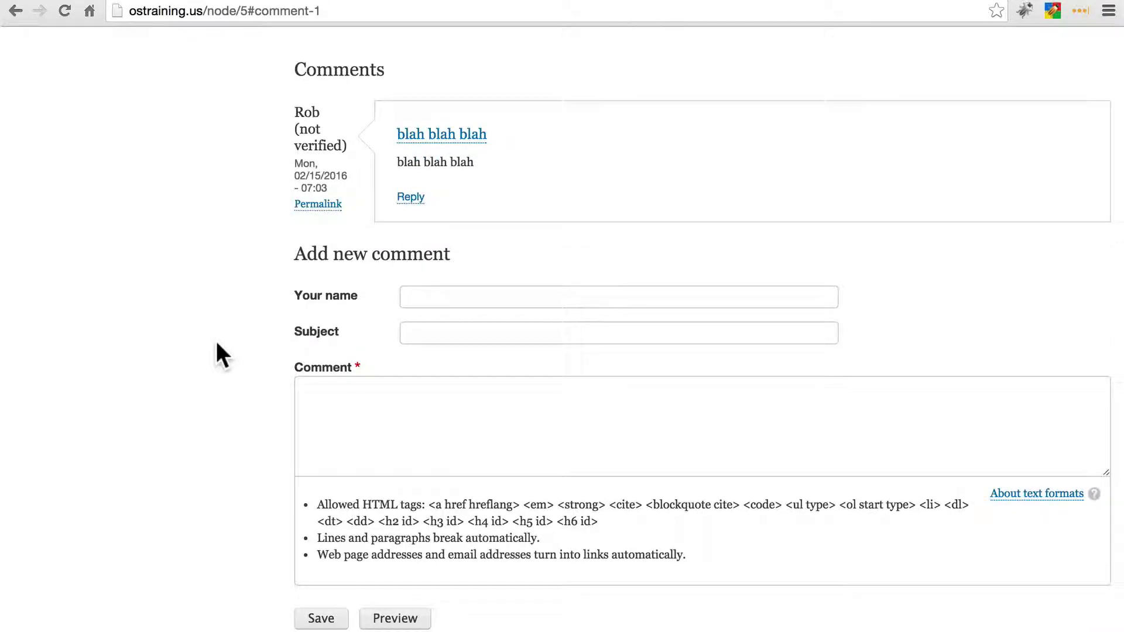